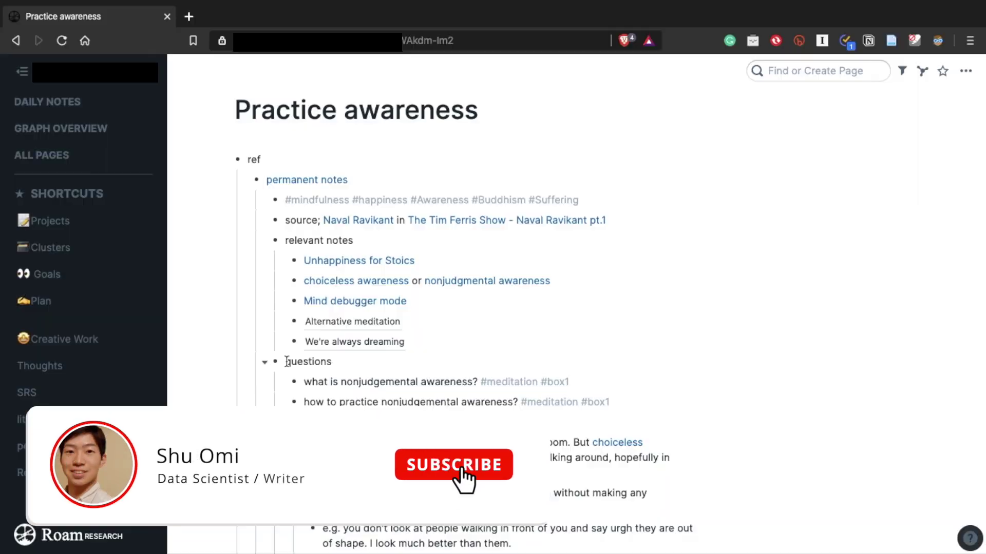
click(511, 384)
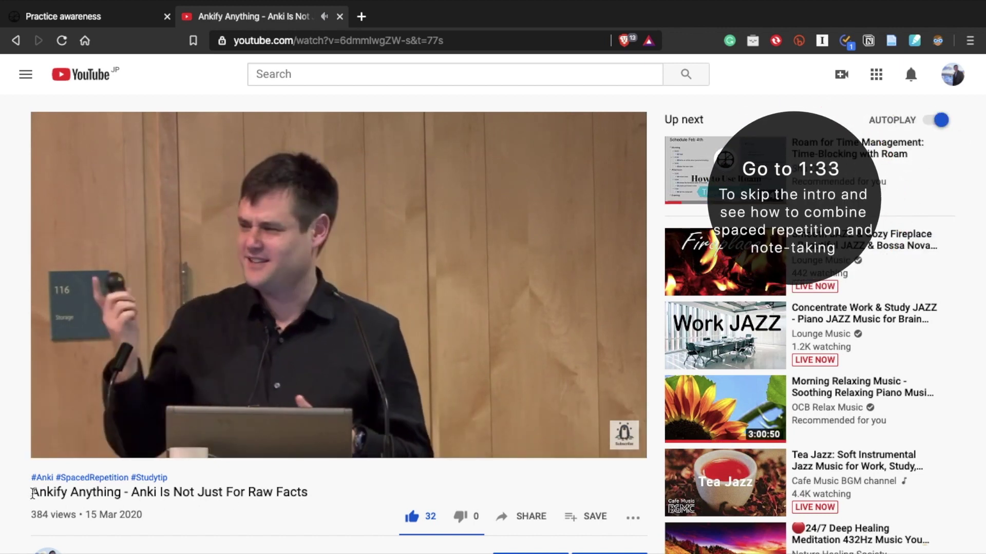
drag(33, 494, 318, 492)
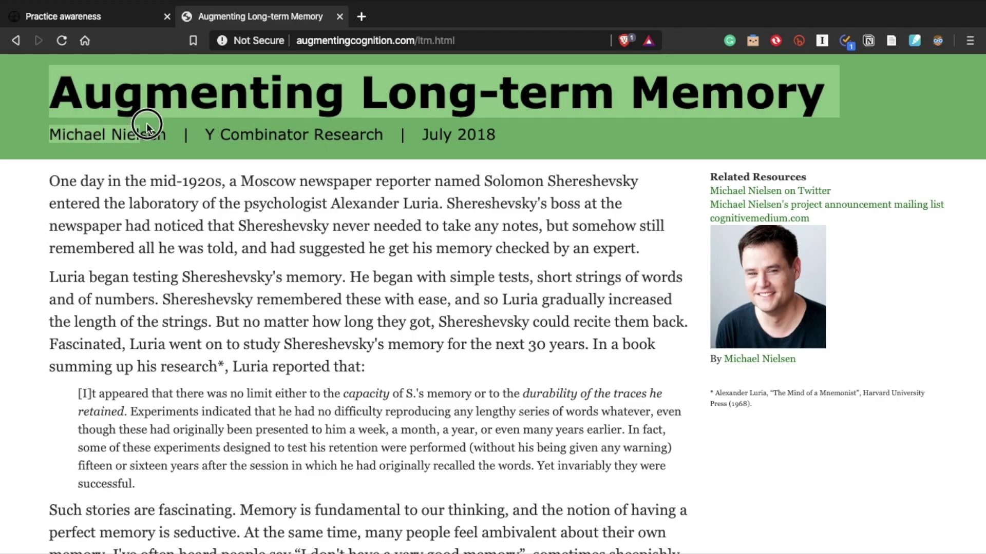
drag(143, 123, 175, 134)
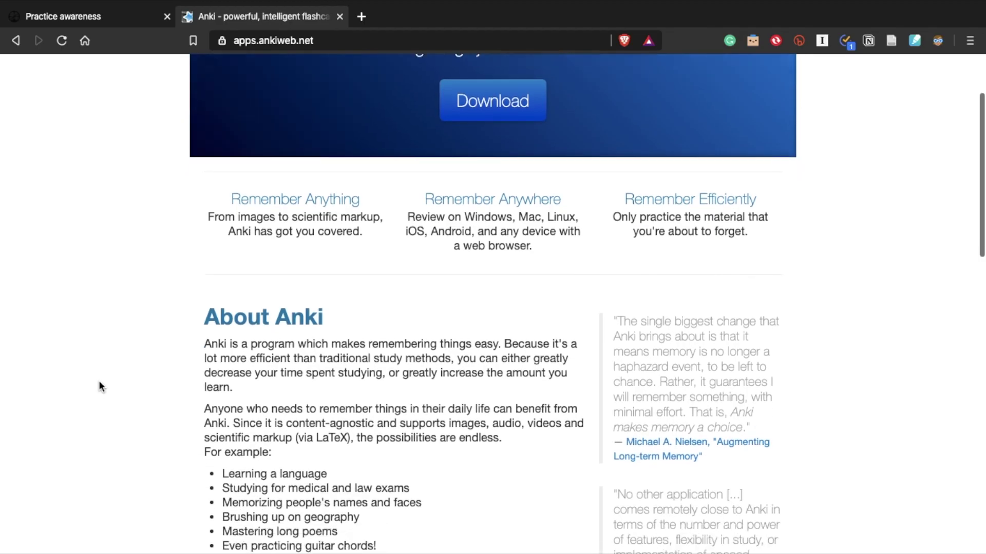
Read through the About Anki and Features sections of the Anki website
scroll(99, 386, down, 2)
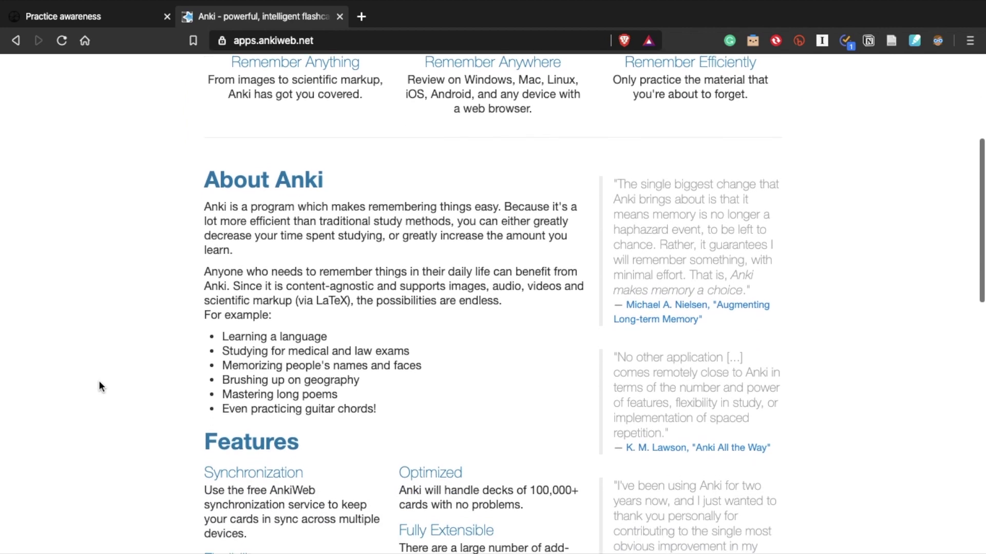
scroll(99, 386, down, 1)
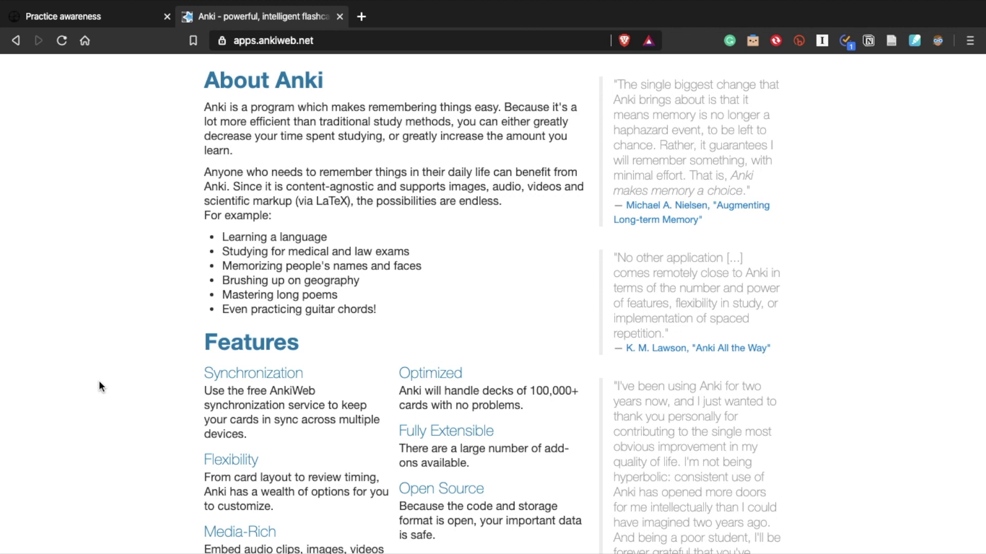
scroll(99, 386, down, 1)
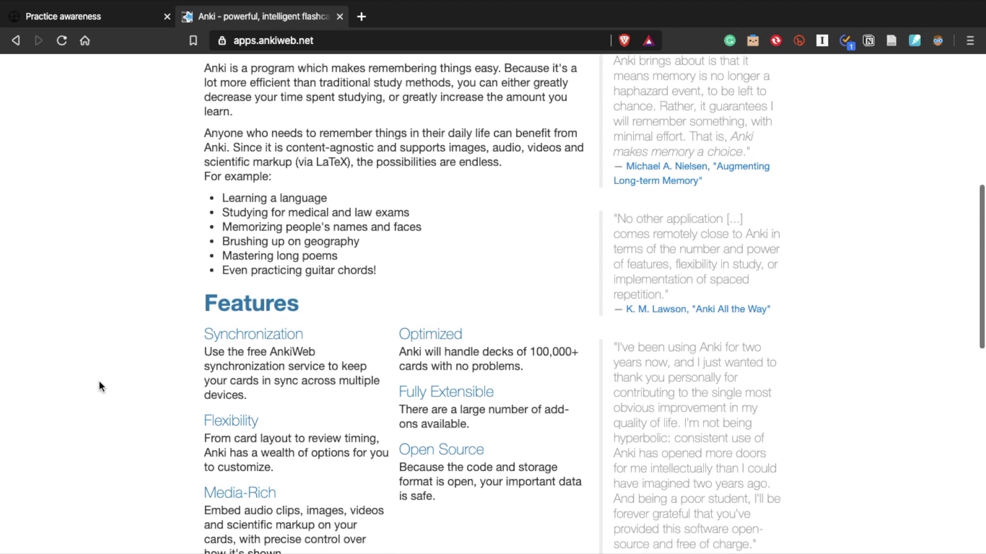
scroll(99, 386, down, 1)
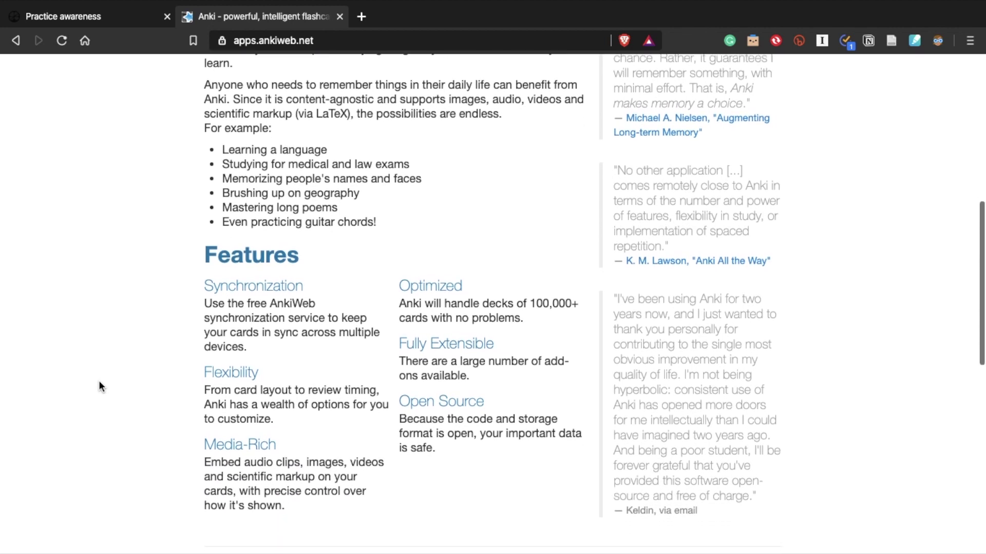
scroll(99, 386, down, 1)
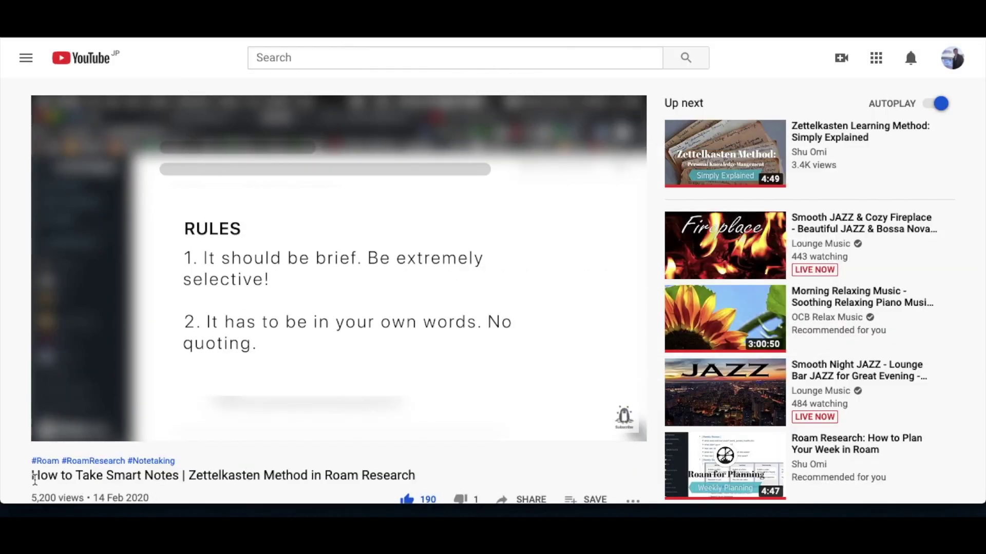
drag(32, 477, 464, 479)
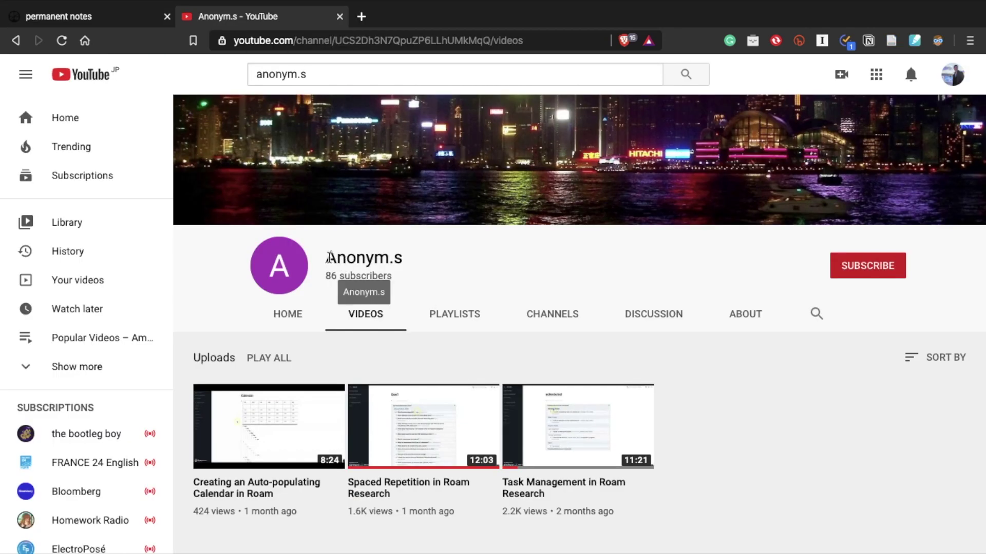
drag(329, 257, 411, 253)
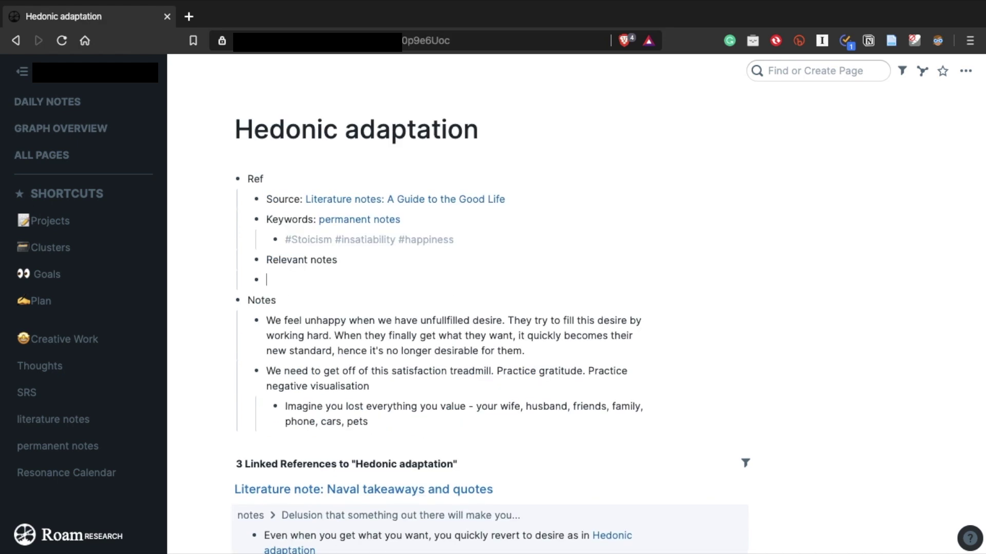
Add a "questions" block under Ref with the nested question "what is hedonic adaptation?"
key(Return)
key(Tab)
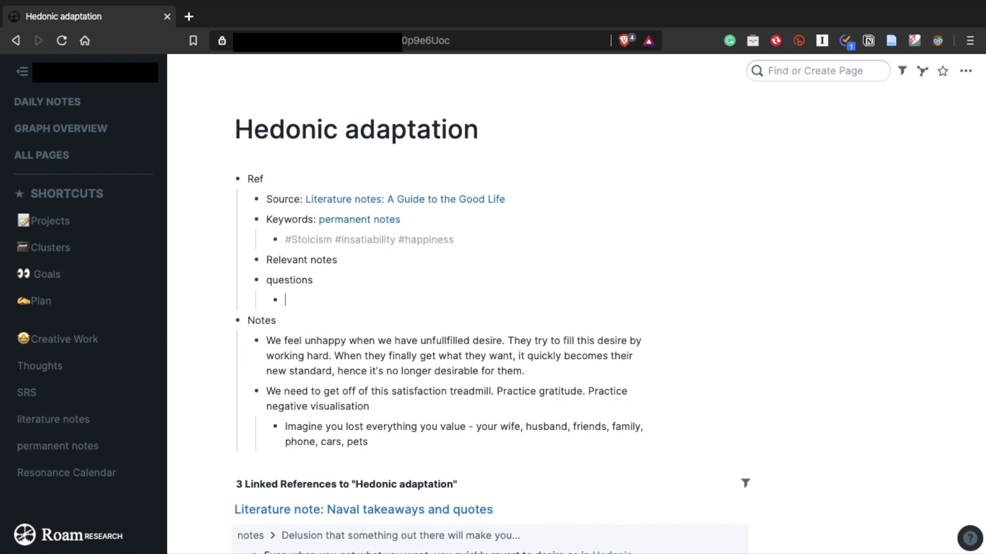
text(what is hedonic adaptation?)
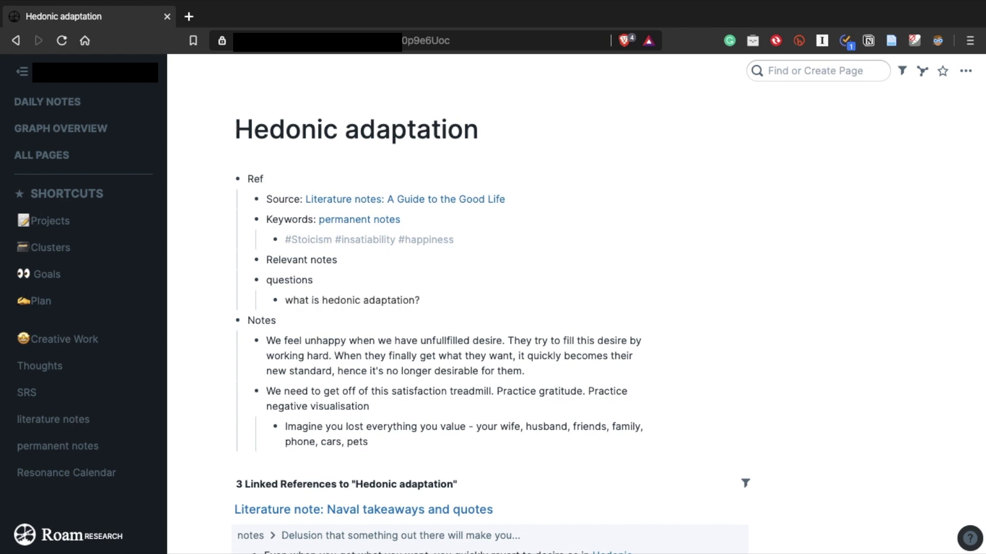
Add the questions "how can hedonic adaptation be harmful for us?" and "how do we prevent hedonic adaptation?" below the first question
key(Return)
text(how can hedonic adaptat)
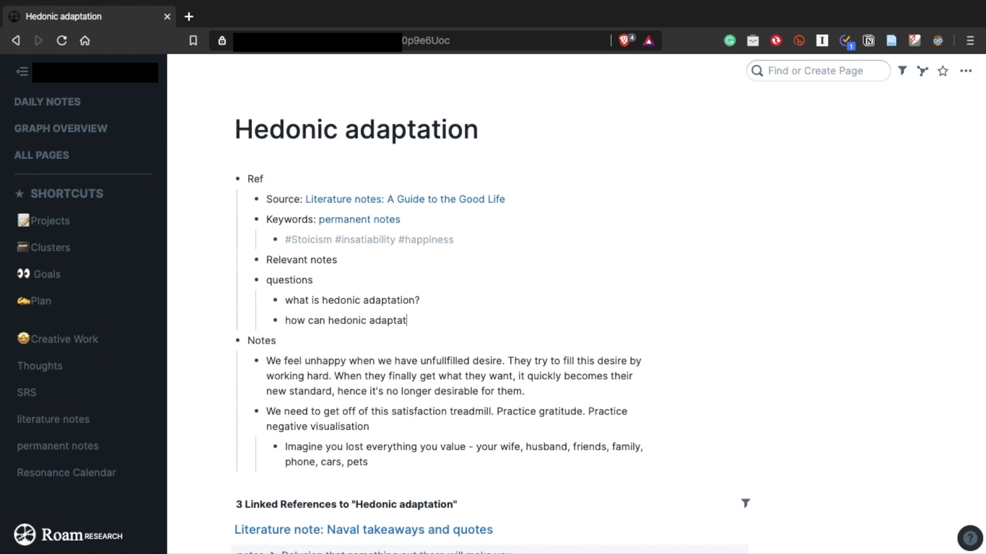
text(ion be harmful for us?)
key(Return)
text(how do re)
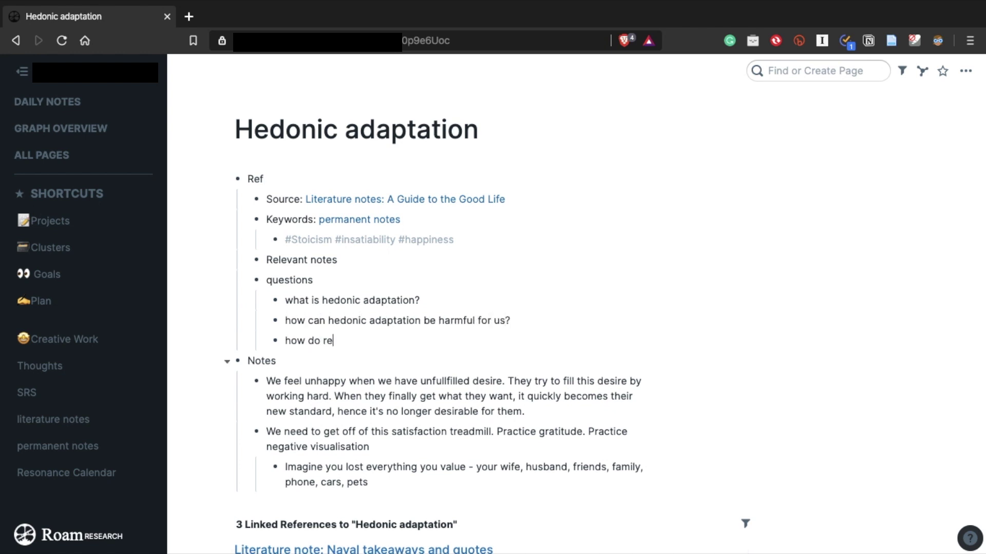
key(BackSpace)
key(BackSpace)
text(we prevent hedonic adaptation?)
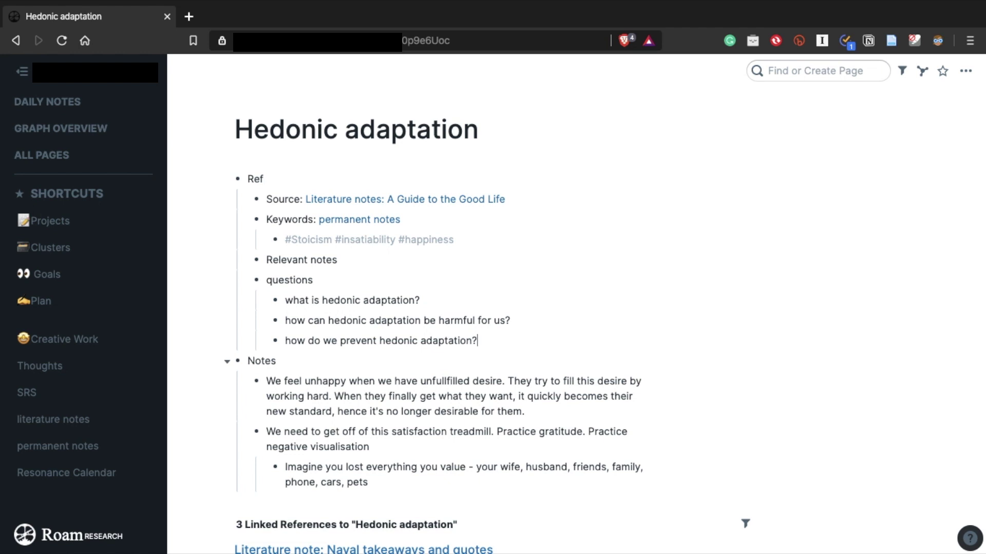
Tag all three hedonic adaptation questions with #box1
click(421, 300)
text(#)
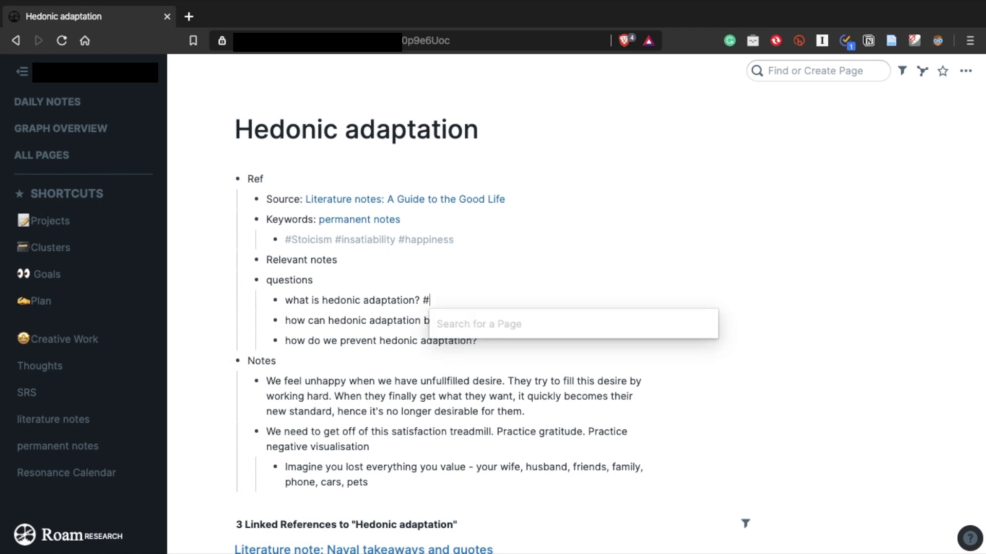
text(box1)
key(Return)
key(Down)
text(#box1)
key(Return)
key(Down)
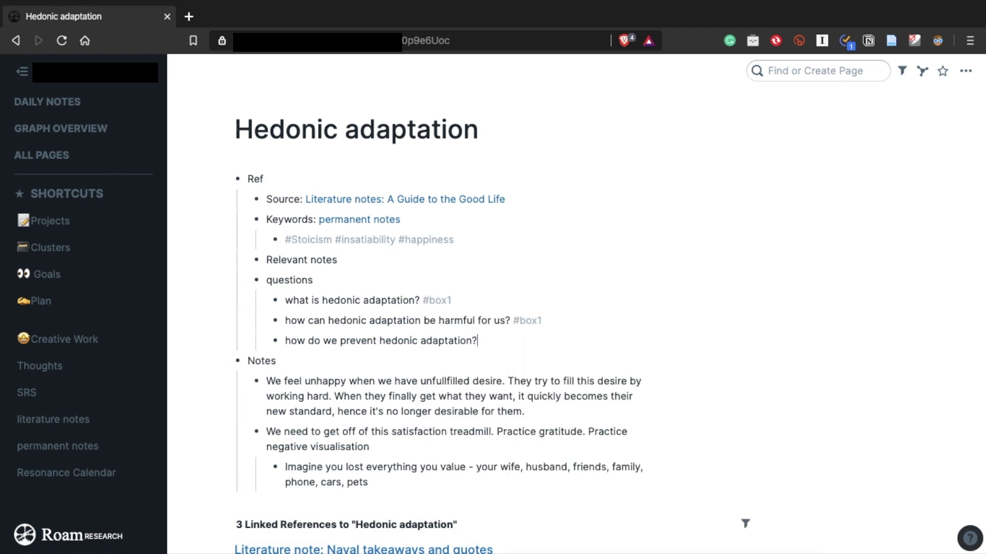
text(#box1)
key(Return)
key(Down)
Answer the first question with a nested block: "satisfaction treadmill - what you gained quickly becomes your new standard, and you start desiring more and more"
click(452, 300)
key(Return)
key(Tab)
text(satisfaction t)
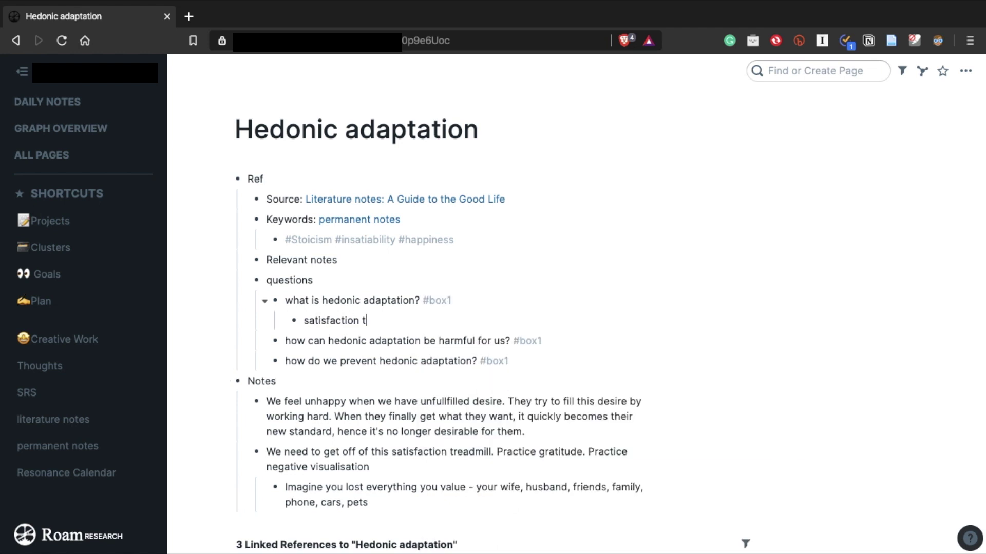
text(readmill - what you gained quickly becomes your new standard, and you start desiring more and more)
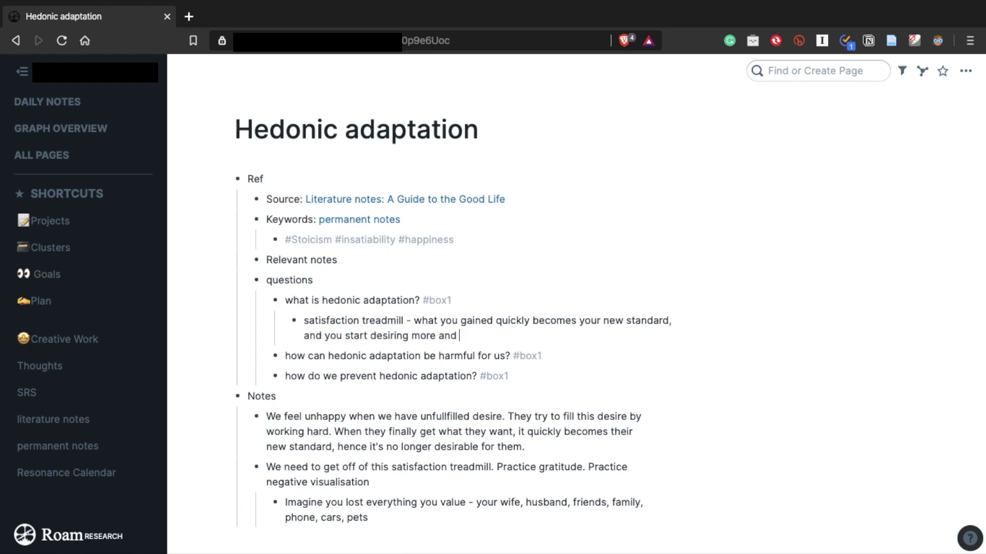
Nest the answer "it makes us take what we have for granted" under the question about hedonic adaptation being harmful
key(Down)
key(Return)
key(Tab)
text(it makes us take what we have for granted)
Nest the answers "practice gratitude" and "practice negative visualisation" under the question about preventing hedonic adaptation
key(Down)
key(Return)
key(Tab)
text(practice gratitude)
key(Return)
text(practice negative visualisation)
Open the box1 page and change the tag on "what is hedonic adaptation?" to #box2
click(529, 356)
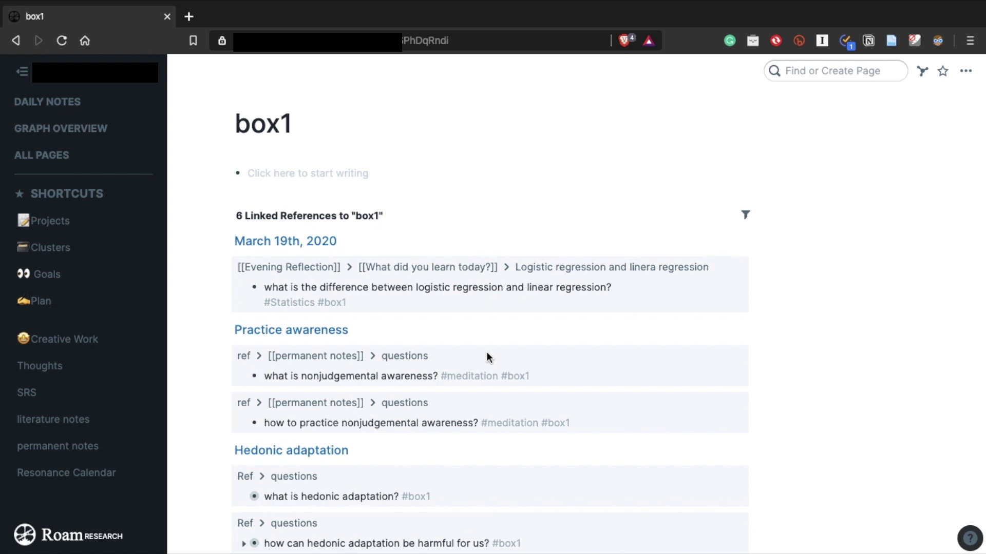
scroll(487, 352, down, 5)
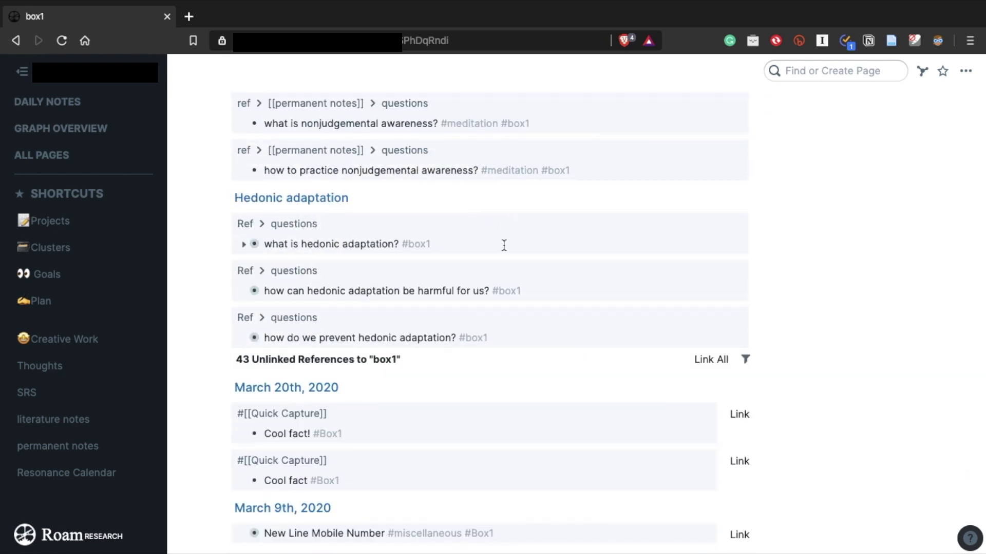
click(460, 243)
key(BackSpace)
text(2)
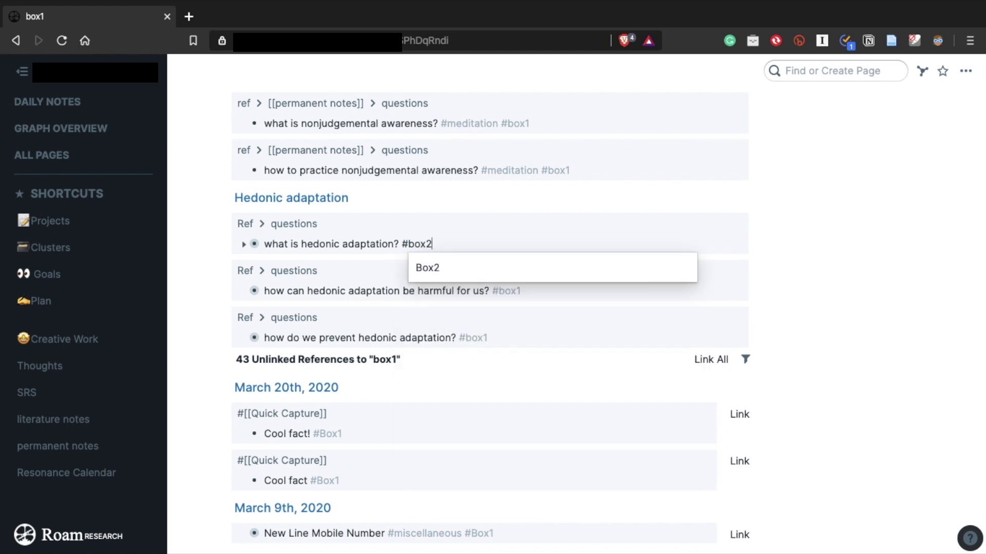
click(784, 238)
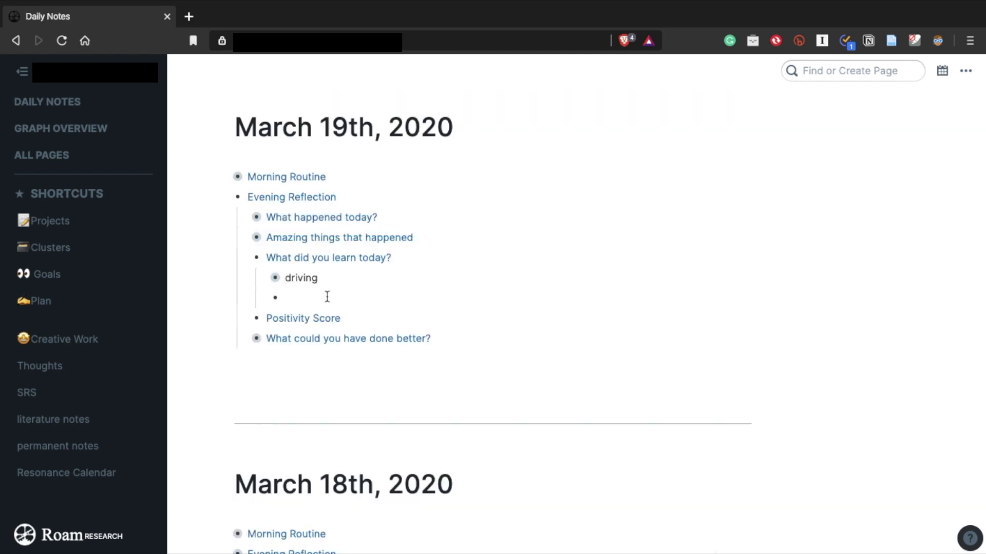
Under "What did you learn today?" add "Logistic regression and linera regression" with nested question "what is the difference between logistic regression and linear regression?"
text(Logistic regression and linera regression)
key(Return)
key(Tab)
text(what )
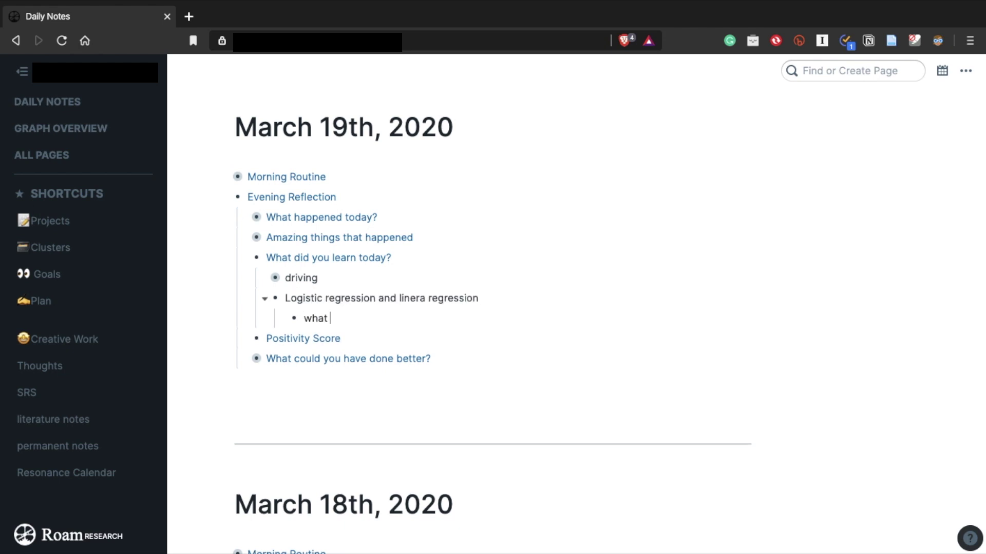
text(is the difference between logistic )
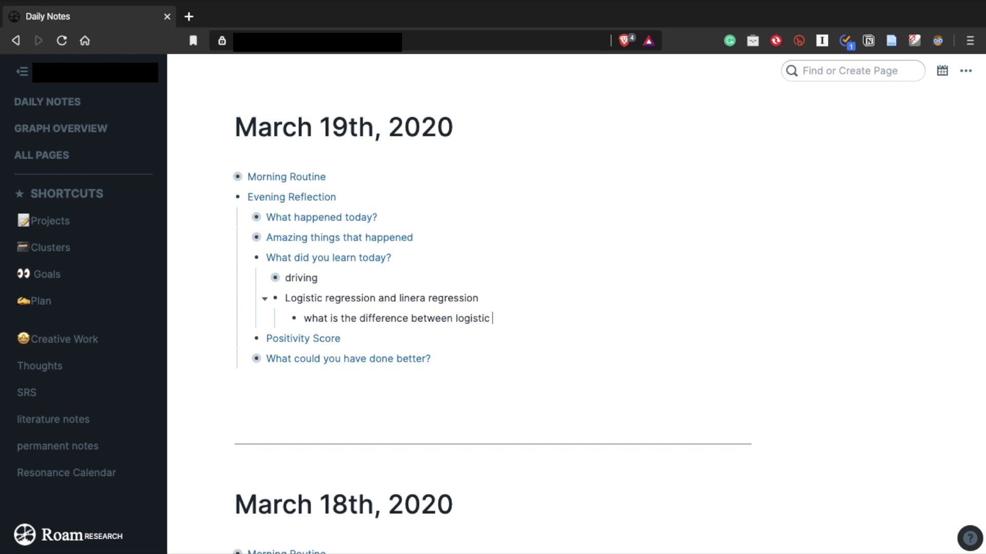
text(regression and linera re)
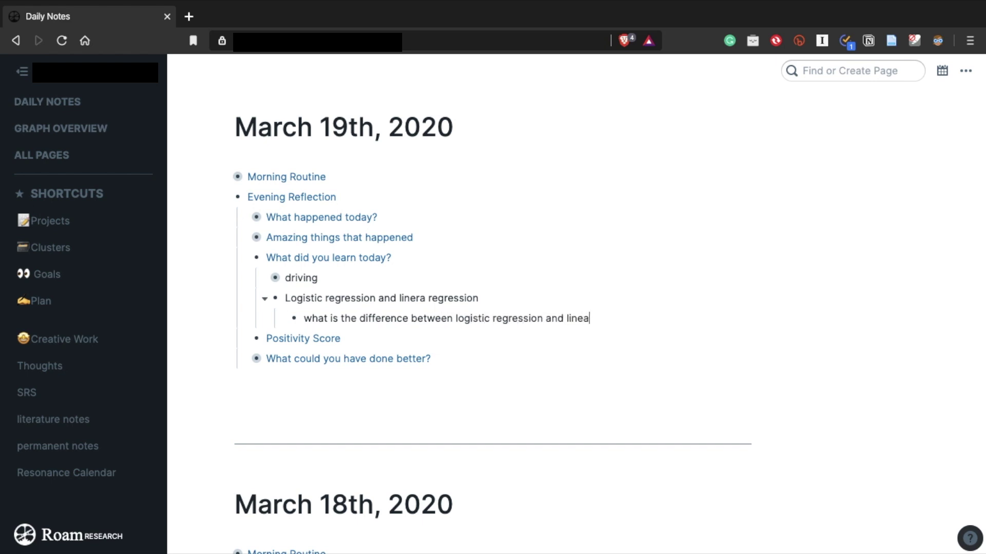
text(r regression? #stati)
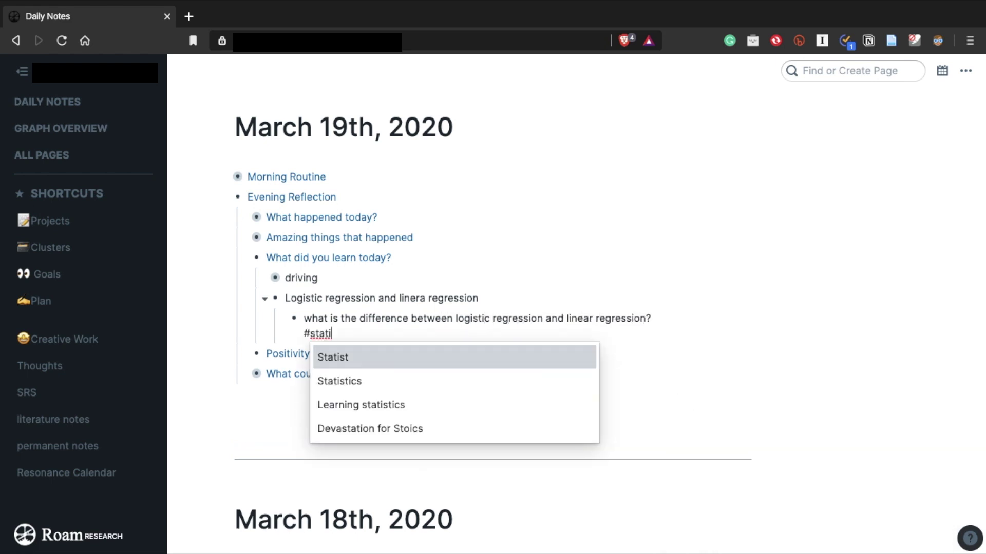
Tag the logistic versus linear regression question with #Statistics and #box1
key(Down)
key(Return)
text(#box1)
key(Down)
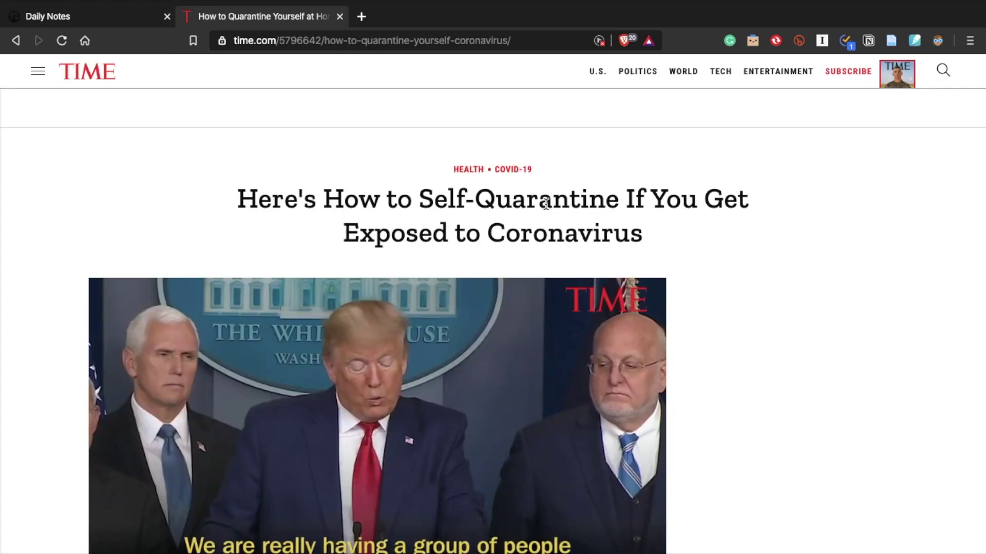
Add "Quarantine" from the article to the March 19th notes, tagged #English #box1, with its copied web definition nested and collapsed beneath
double_click(546, 204)
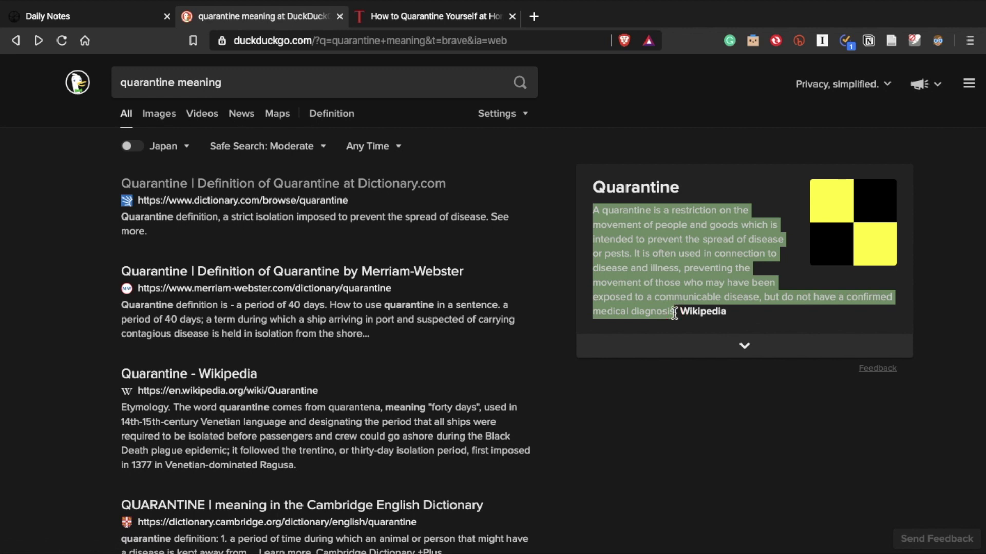
text(Quarantine)
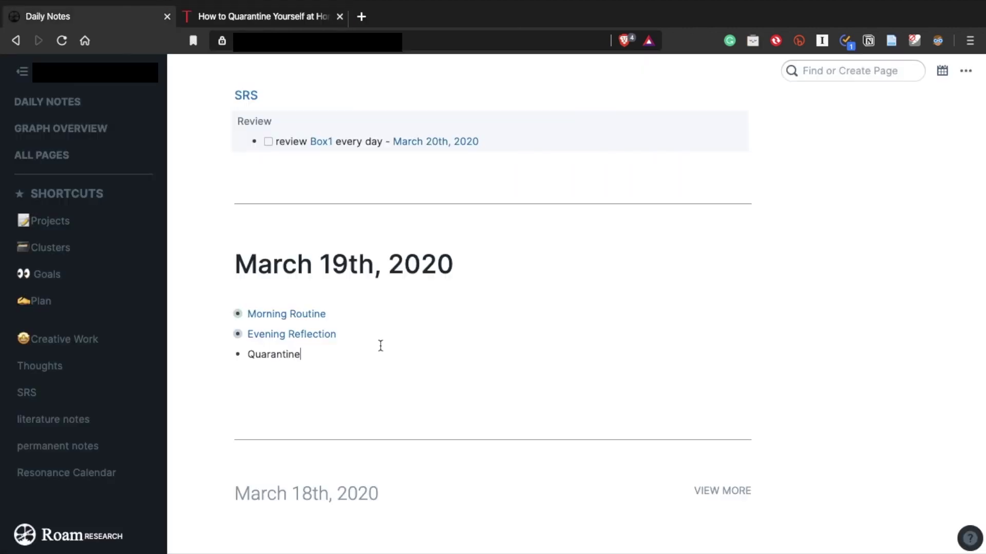
text(#English)
key(Return)
text(#box1)
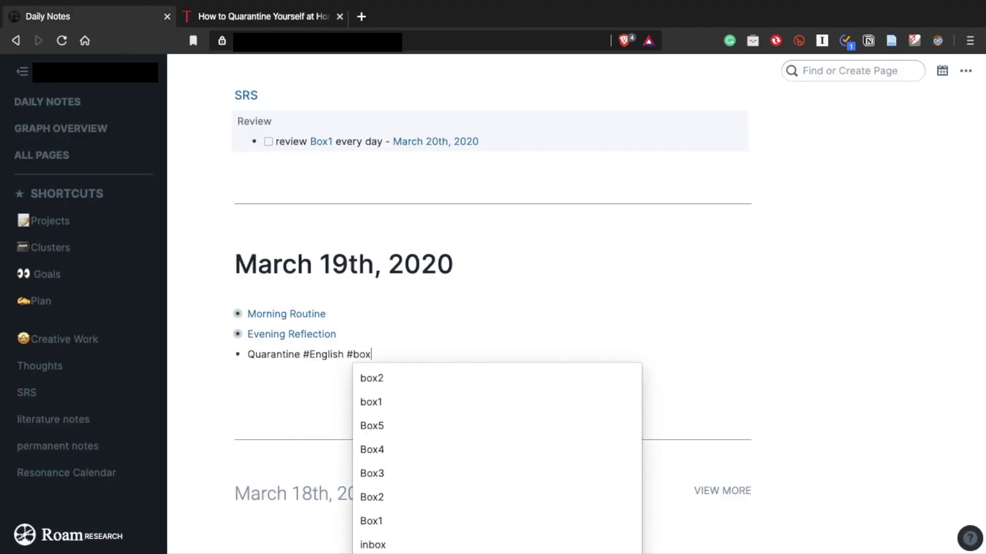
key(Return)
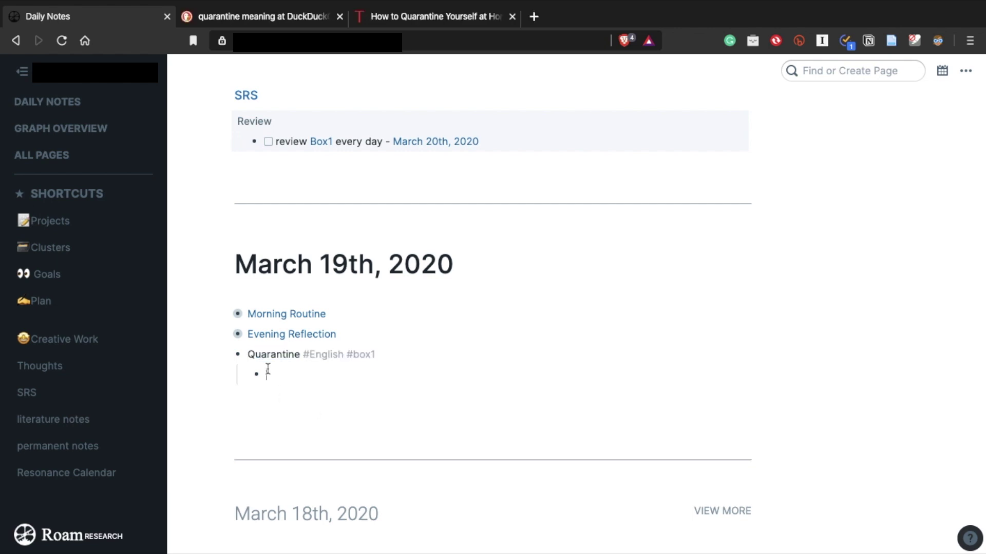
text(A quarantine is a restriction on the movement of people and goods which is intended to prevent the spread of disease or pests. It is often used in connection to disease and illness, preventing the movement of those who may have been exposed to a communicable disease, but do not have a confirmed medical diagnosis)
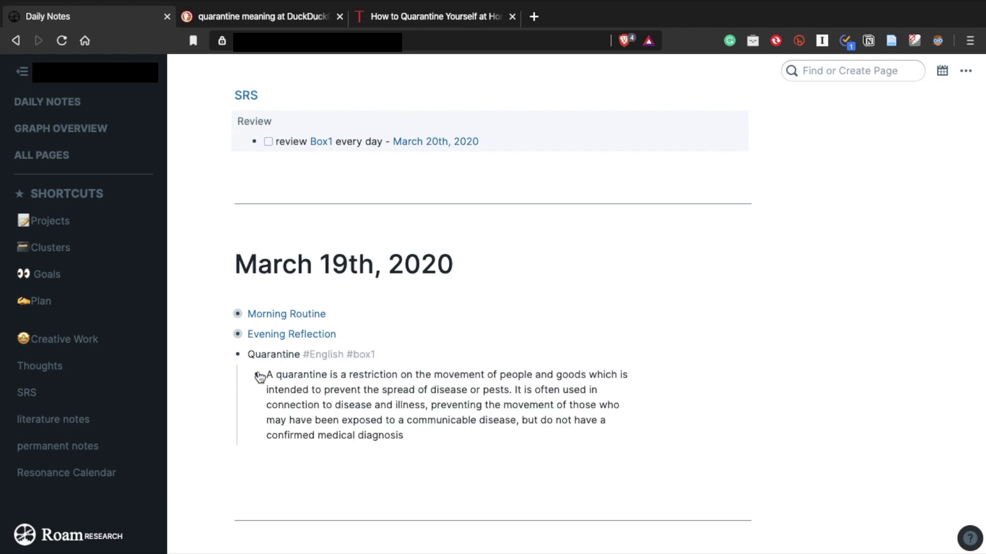
click(228, 355)
Open the box1 page from the Quarantine tag and expand the Quarantine entry to view its definition
click(366, 358)
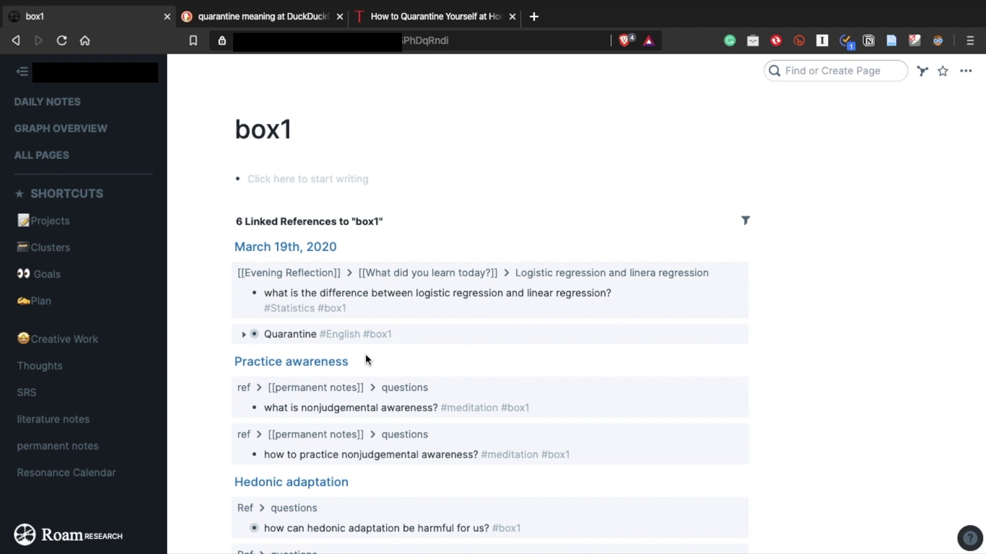
click(242, 338)
scroll(487, 369, down, 2)
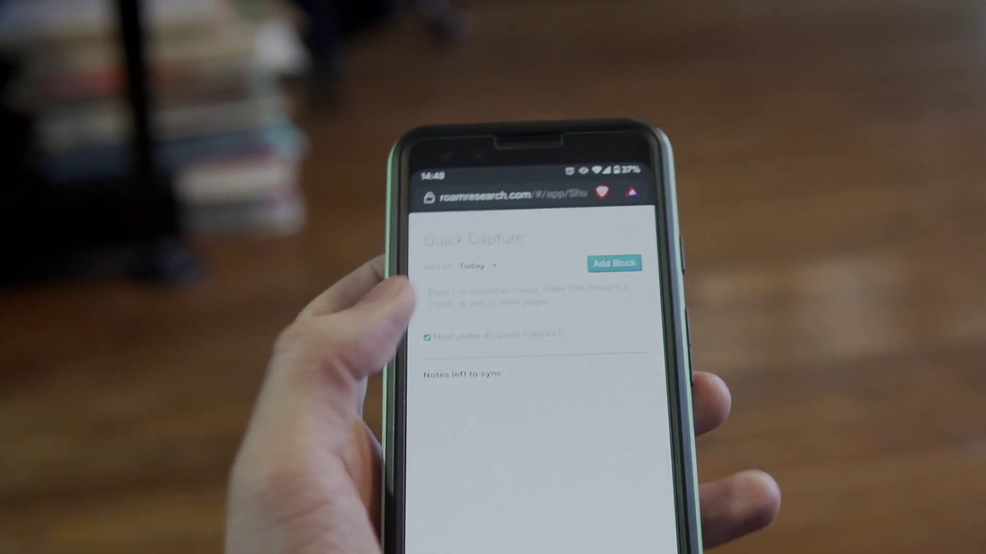
In Roam's mobile Quick Capture, add the block "Cool fact #Box1" to today's notes
text(C)
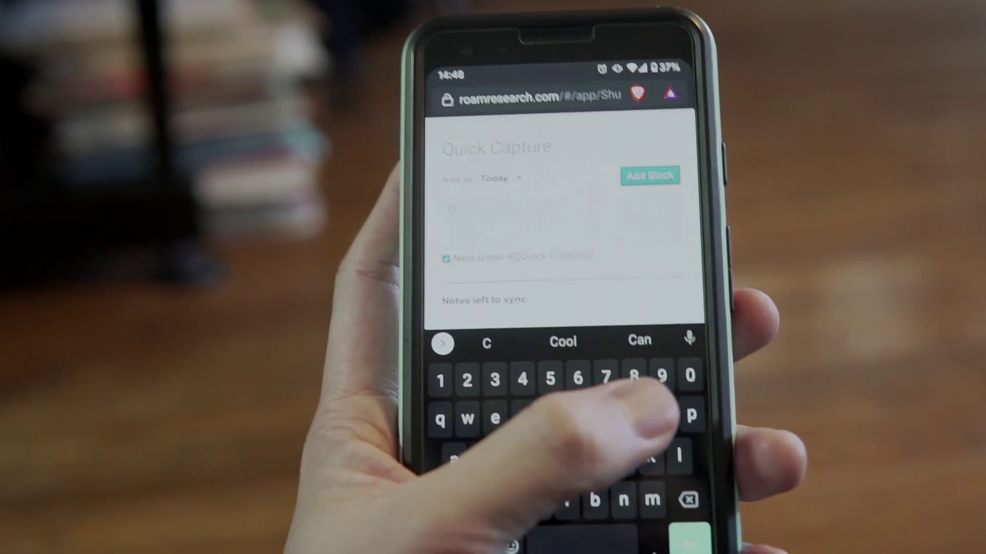
text(ool fact )
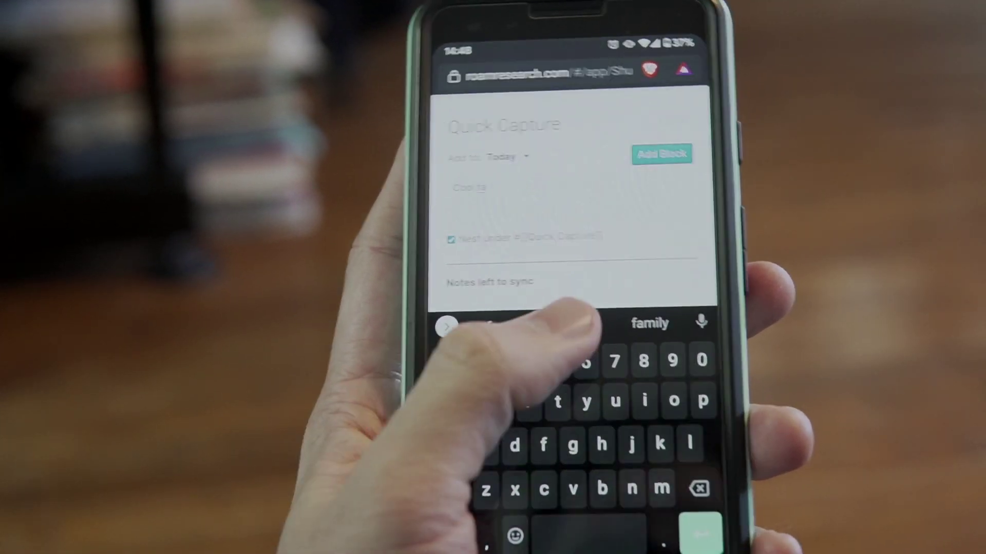
text(#bu)
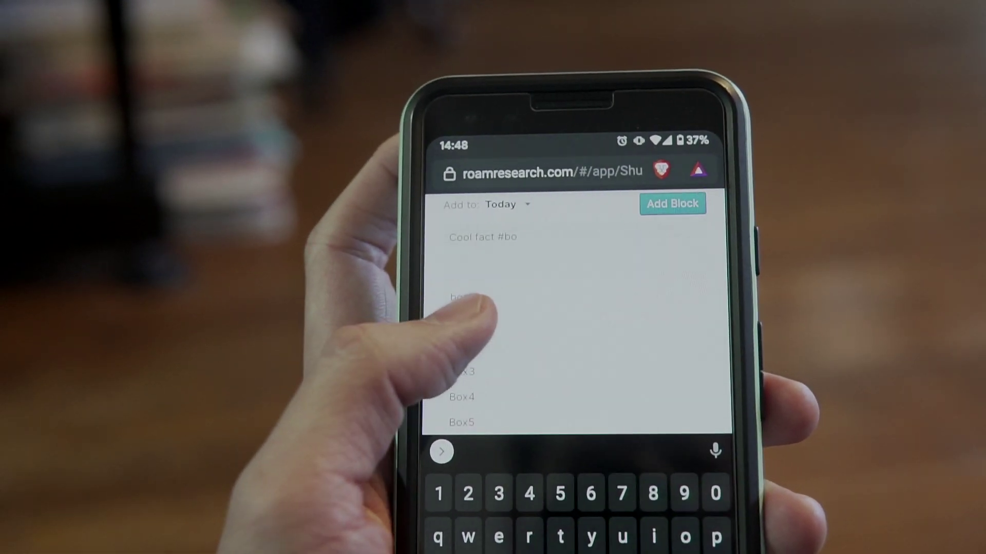
click(464, 298)
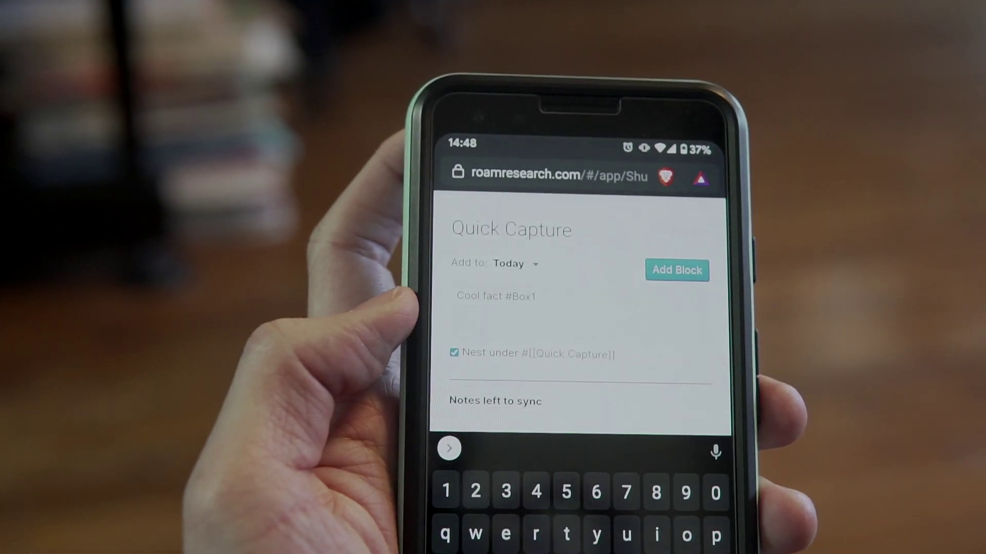
click(672, 204)
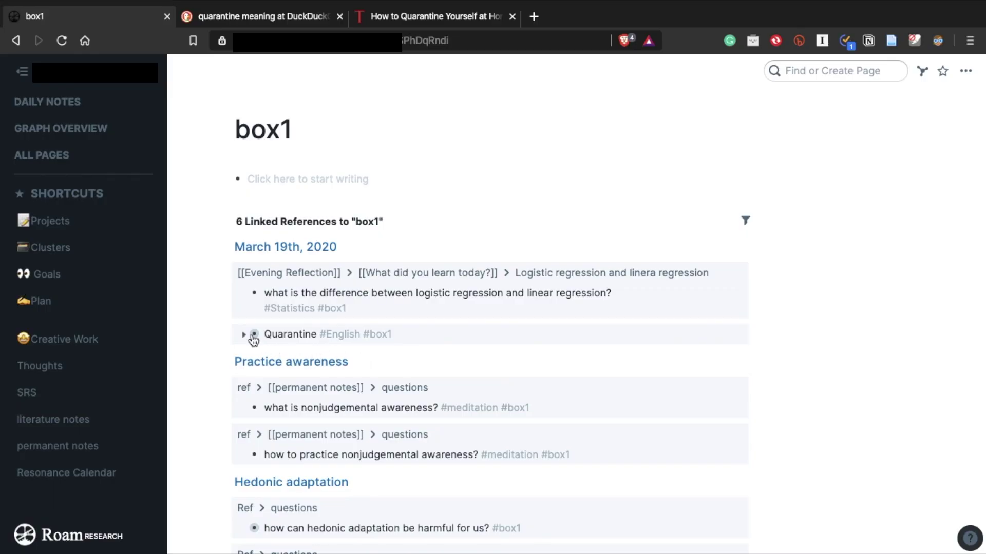
Reveal the Quarantine definition on the box1 page and review the other linked references
click(244, 336)
scroll(487, 368, down, 3)
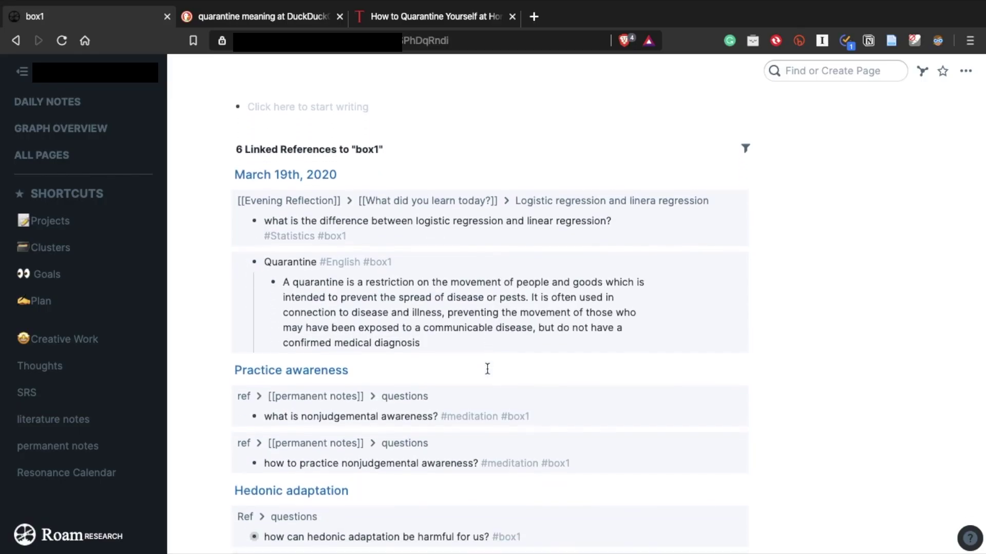